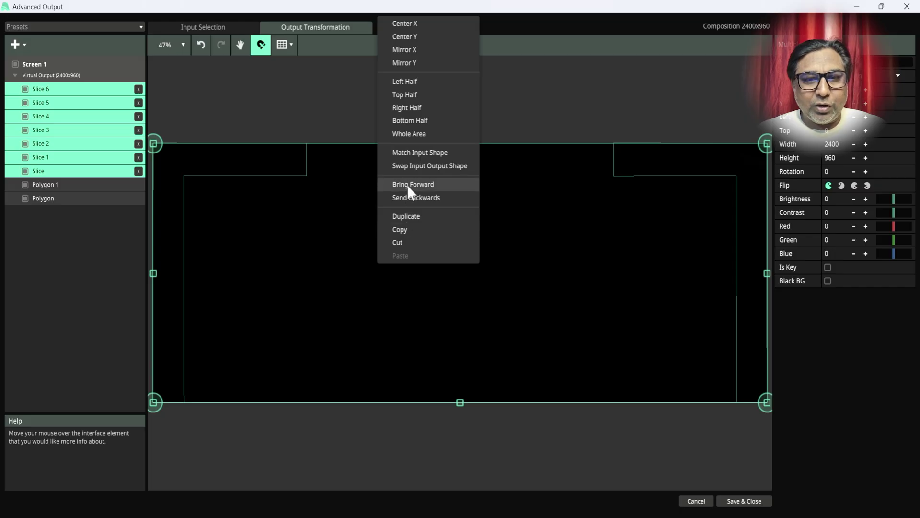
- Match the output shapes of all seven slices to their input shapes, check each piece of the layout, and save the output setup
left_click(411, 153)
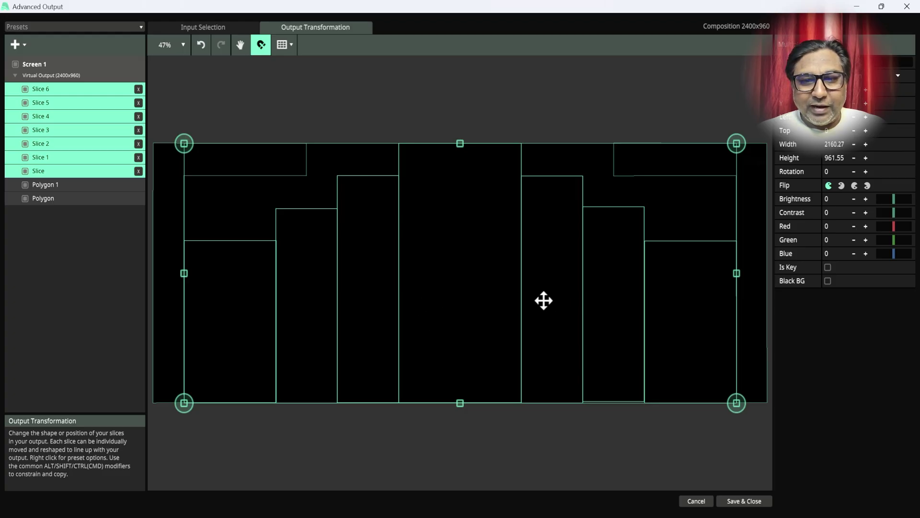
left_click(65, 172)
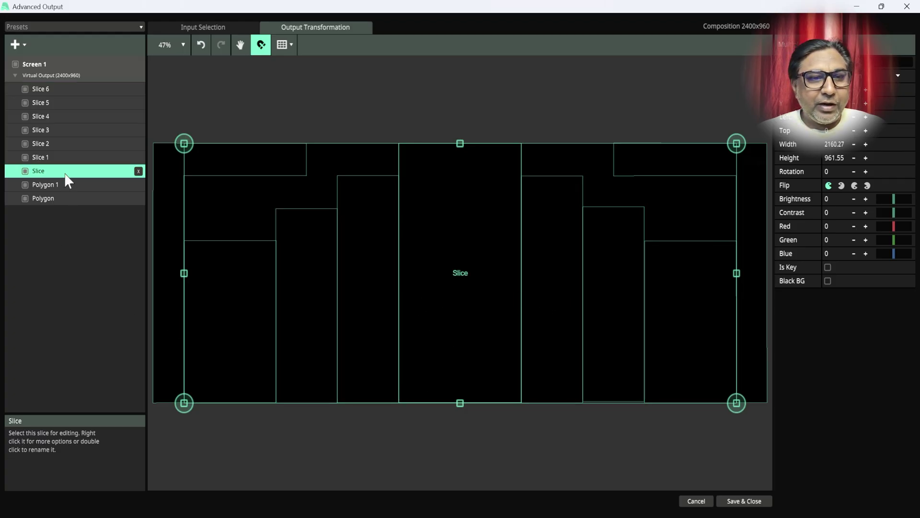
left_click(236, 308)
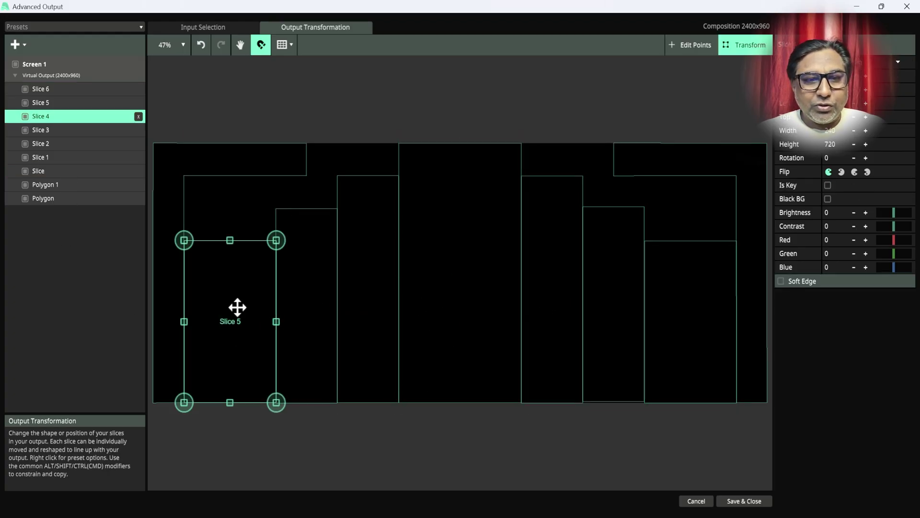
left_click(343, 308)
left_click(446, 300)
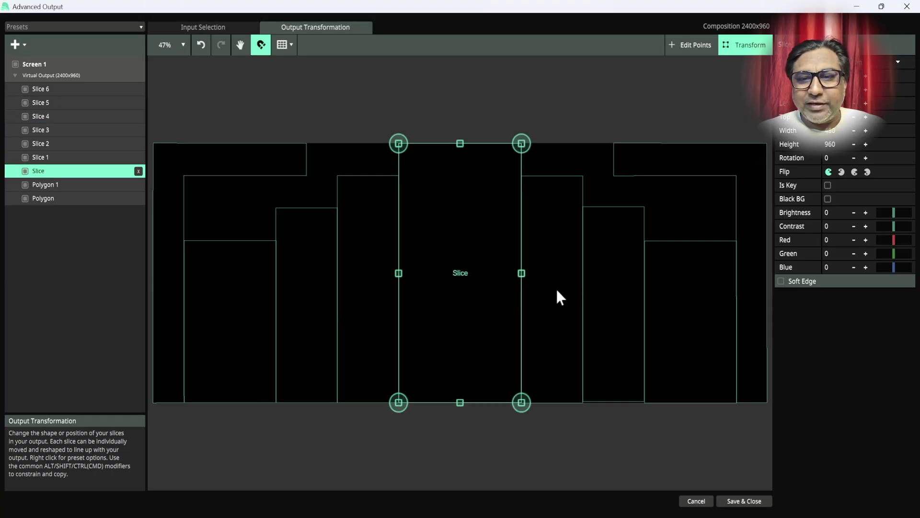
left_click(612, 300)
left_click(676, 243)
left_click(752, 218)
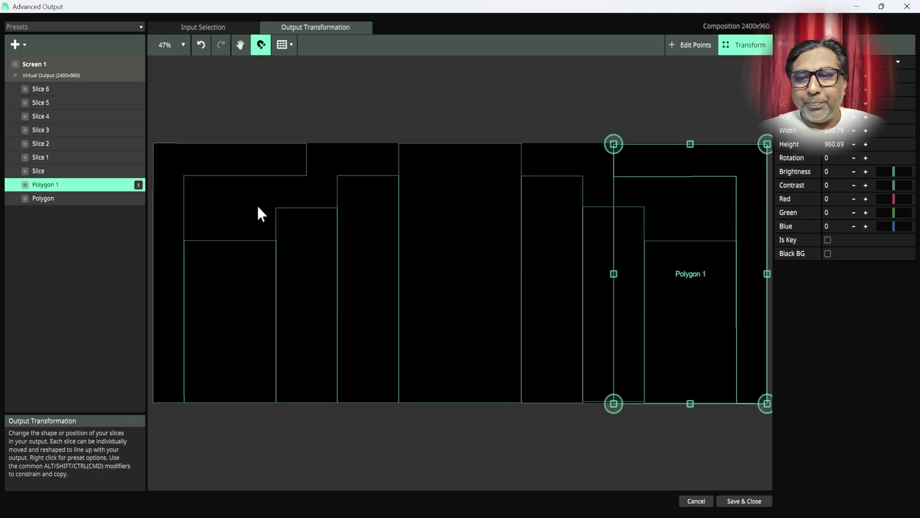
left_click(377, 437)
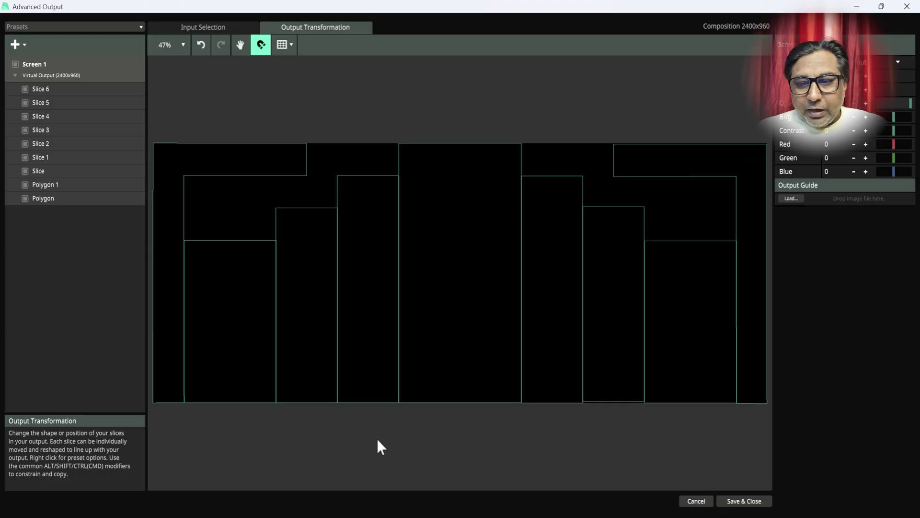
left_click(592, 331)
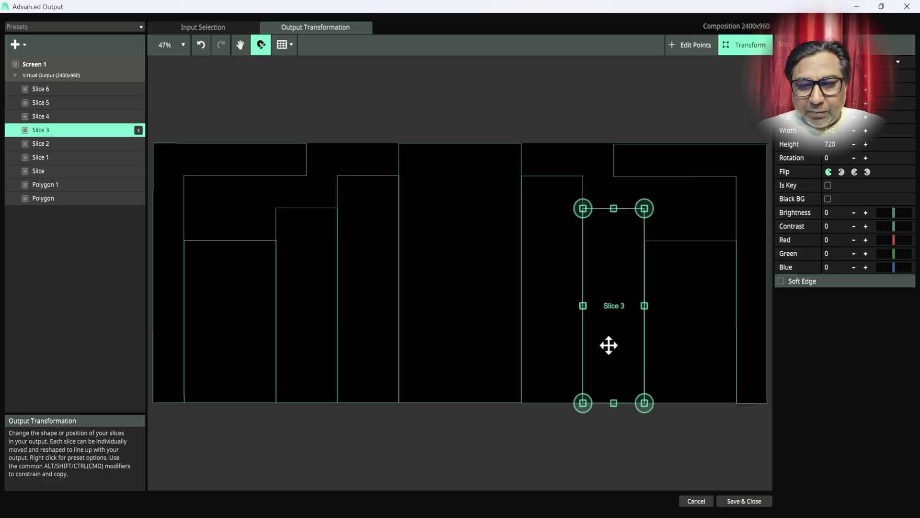
left_click(743, 501)
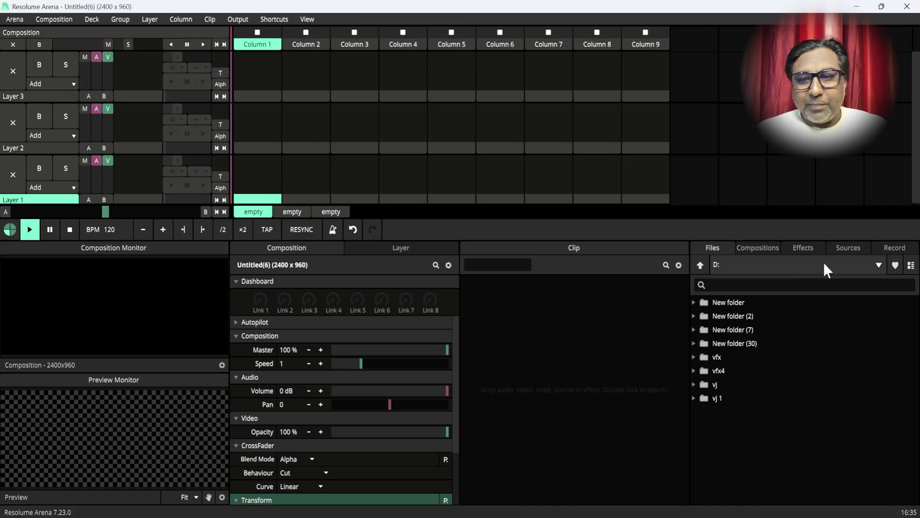
- Find the Solid Color source by searching for "solid", place it on Layer 2 in Column 5, and trigger the clip
left_click(865, 256)
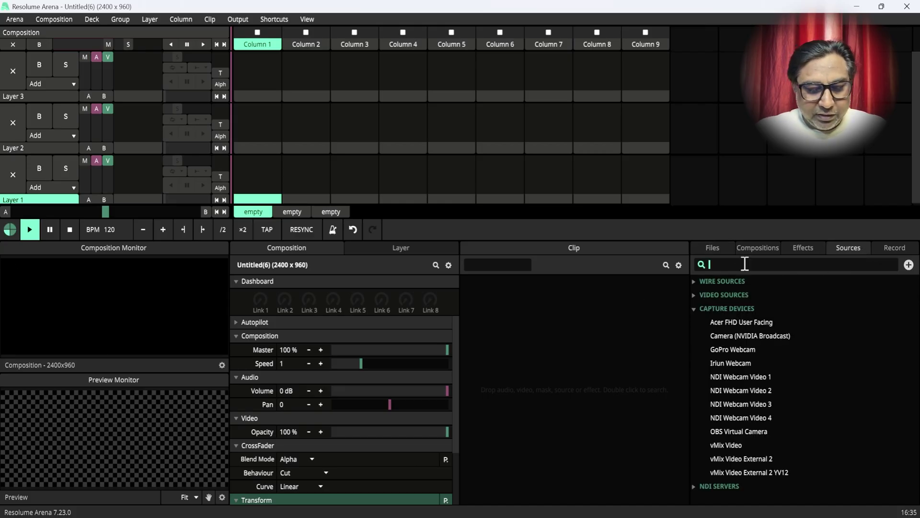
type("solid")
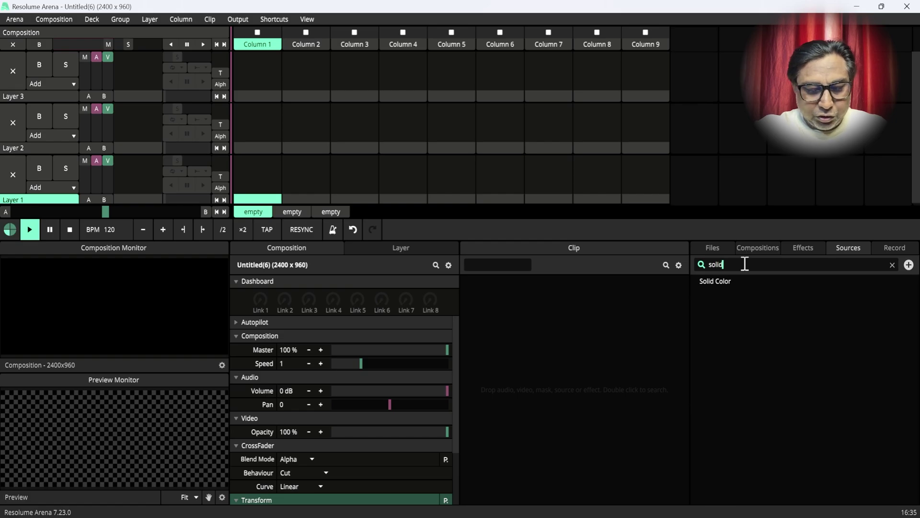
left_click_drag(716, 282, 465, 126)
left_click(457, 123)
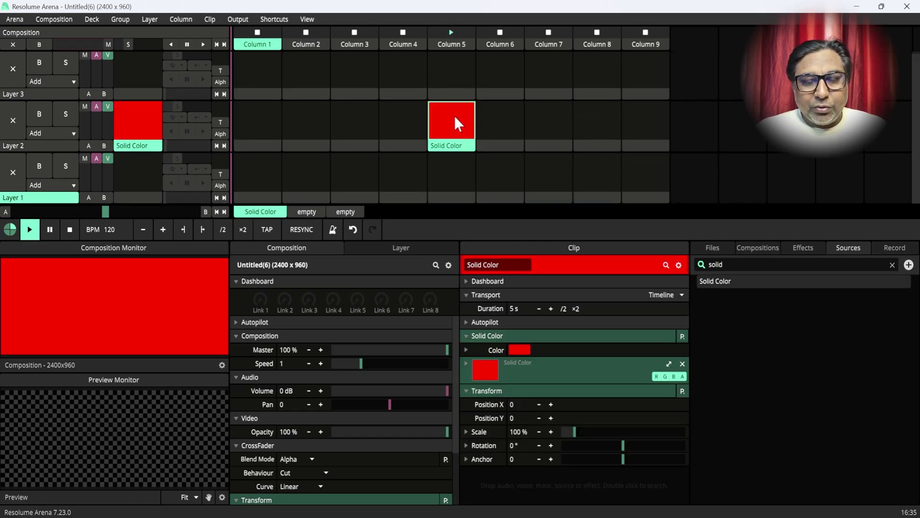
- Set the Solid Color clip's colour to white
left_click(525, 353)
left_click_drag(517, 368, 512, 356)
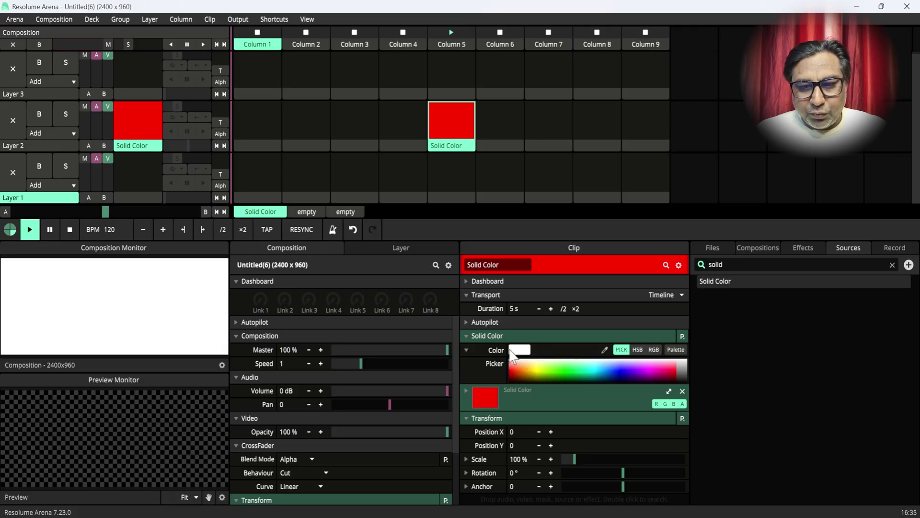
left_click(468, 336)
left_click(467, 350)
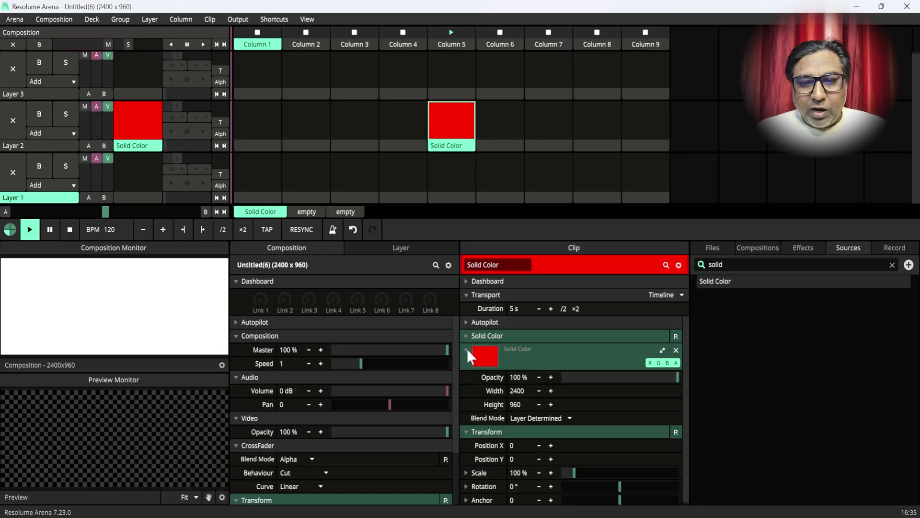
left_click(466, 351)
left_click(465, 350)
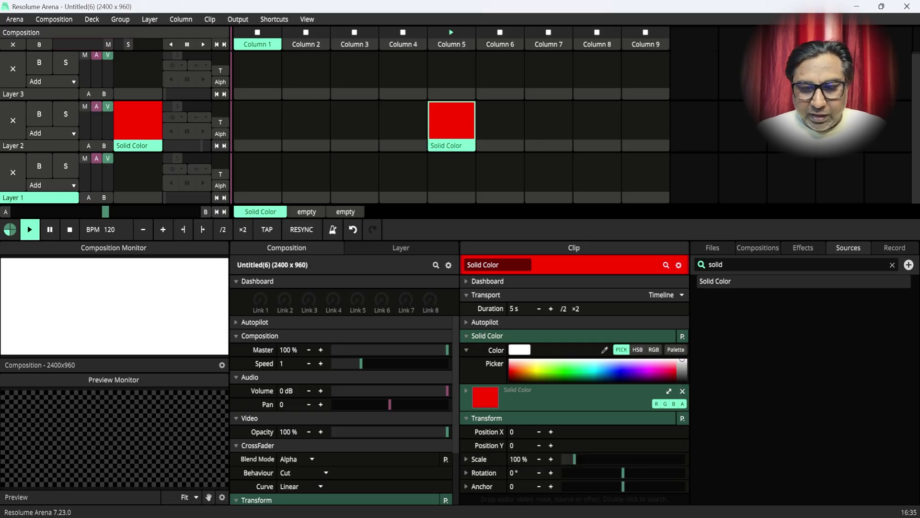
- Launch Chaser and start a new document with the slice layout
key("super")
type("c")
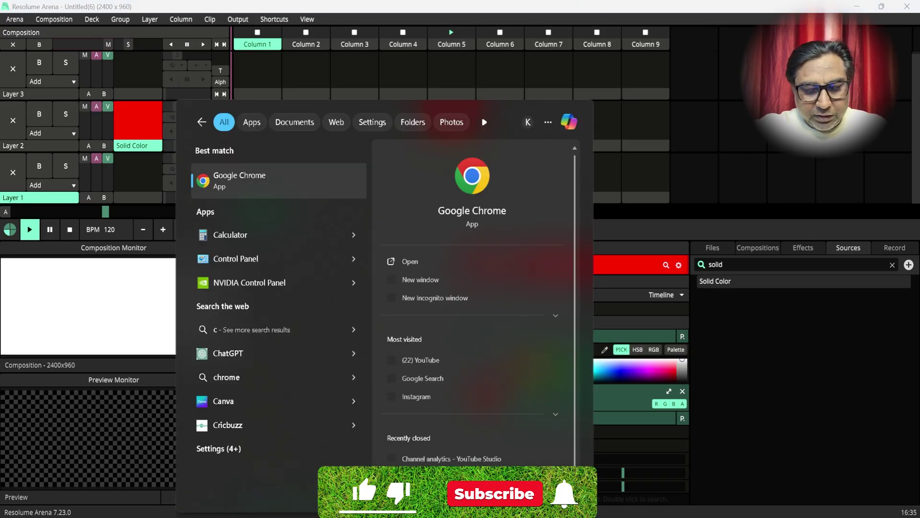
type("hase")
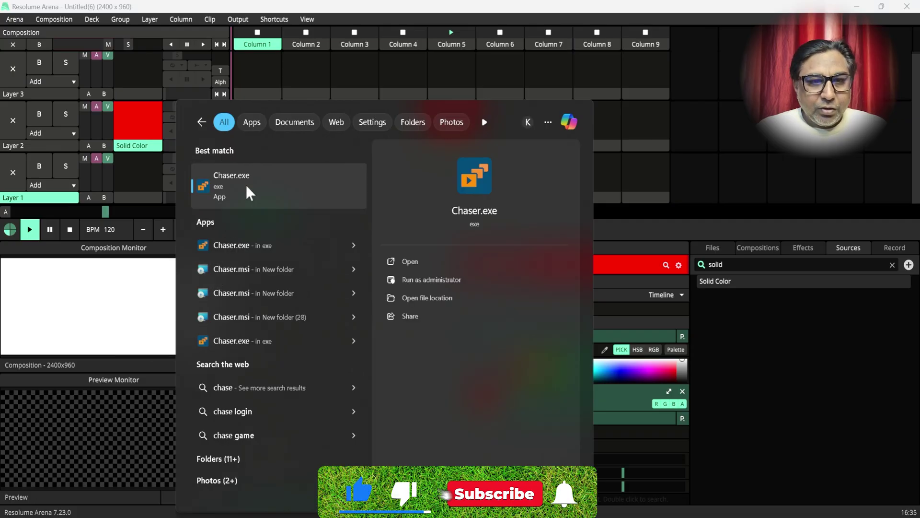
left_click(246, 182)
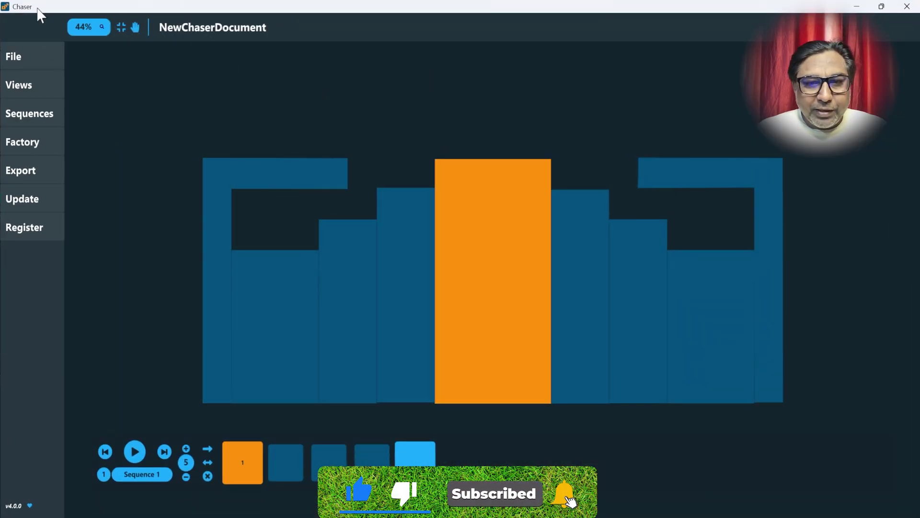
left_click(27, 58)
left_click(85, 59)
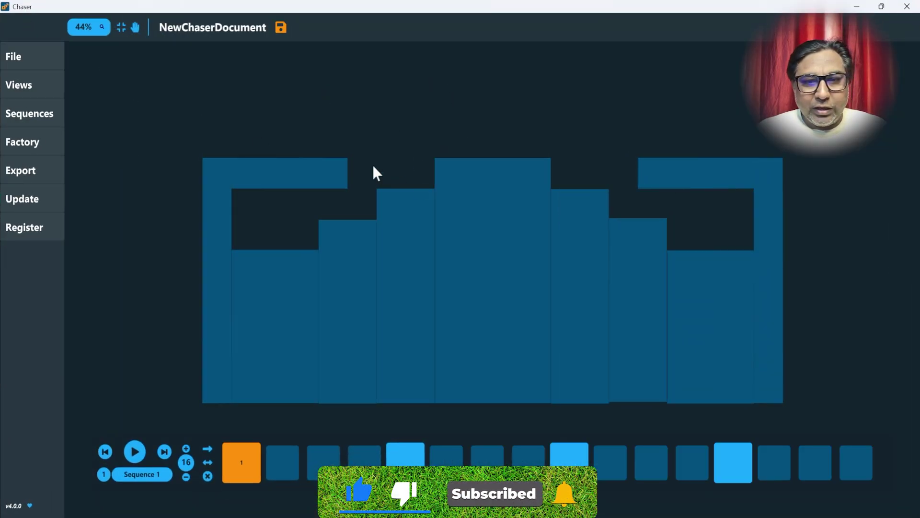
- Activate only the central slice in step 1 of Sequence 1, leaving both outer polygons off
left_click(287, 177)
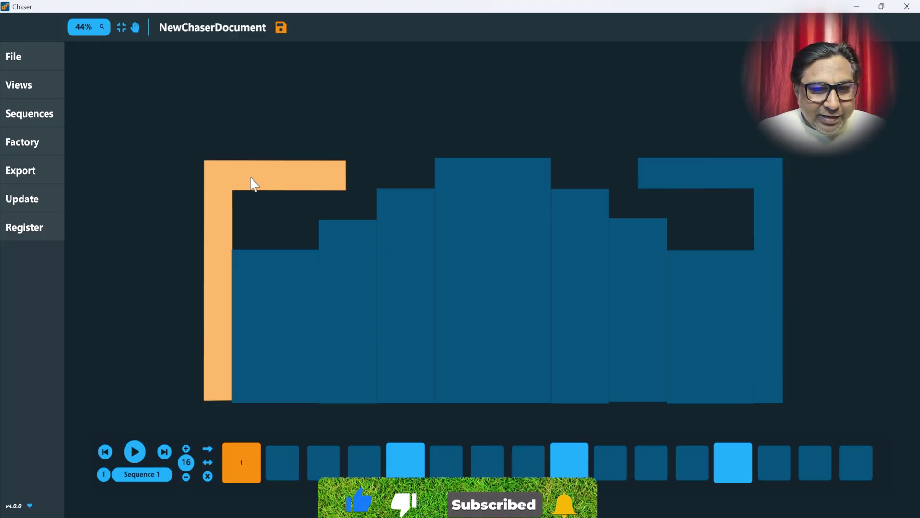
left_click(724, 177)
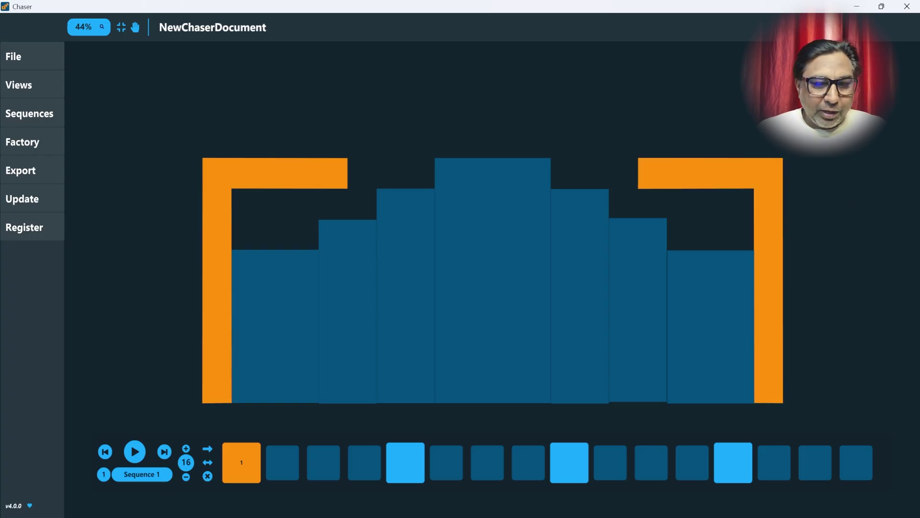
left_click(496, 282)
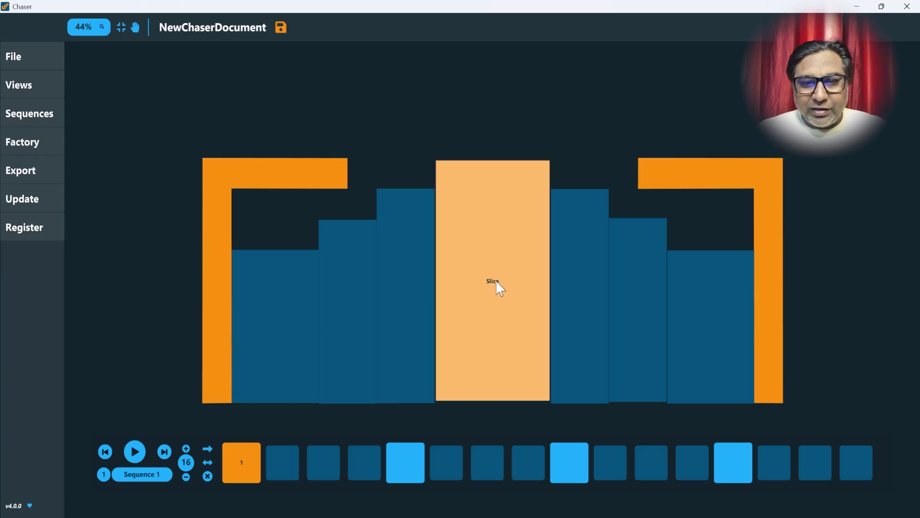
left_click(213, 223)
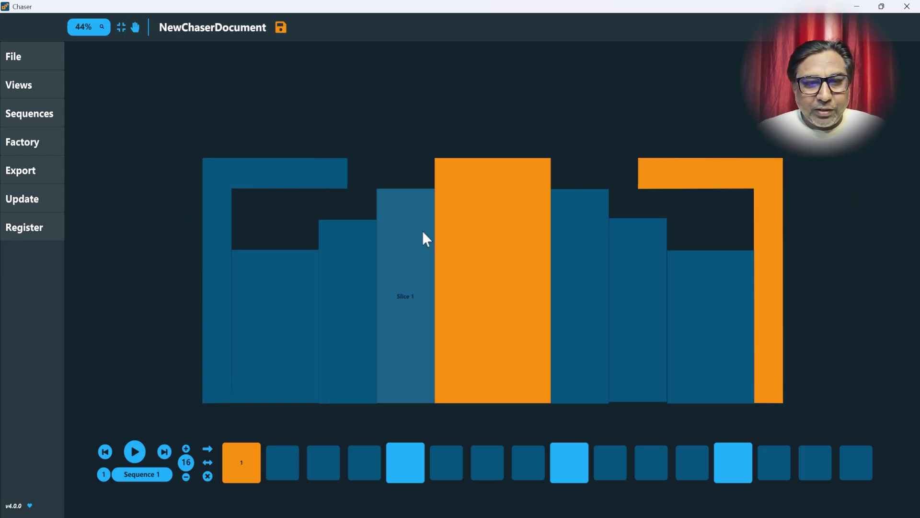
left_click(769, 244)
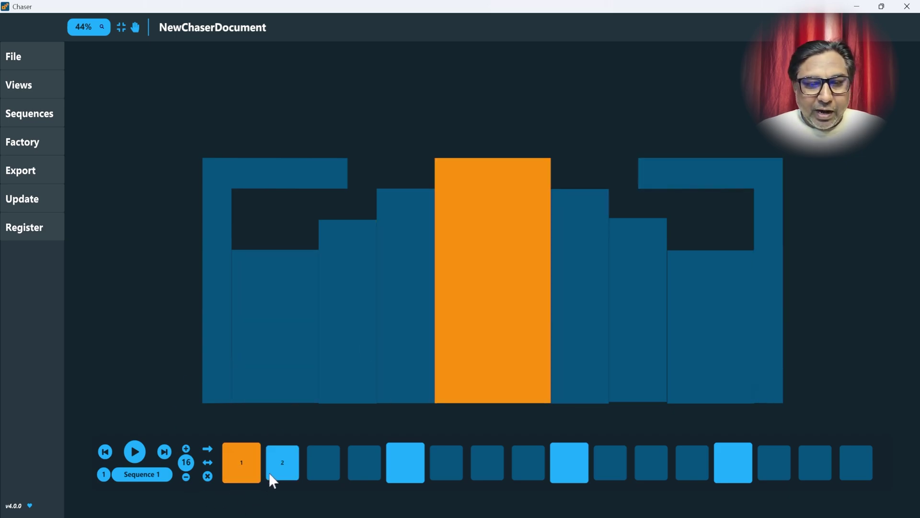
- Activate the two slices flanking the centre in step 2, and the symmetric pair Slice 4 and Slice 3 in step 3
left_click(283, 461)
left_click(405, 357)
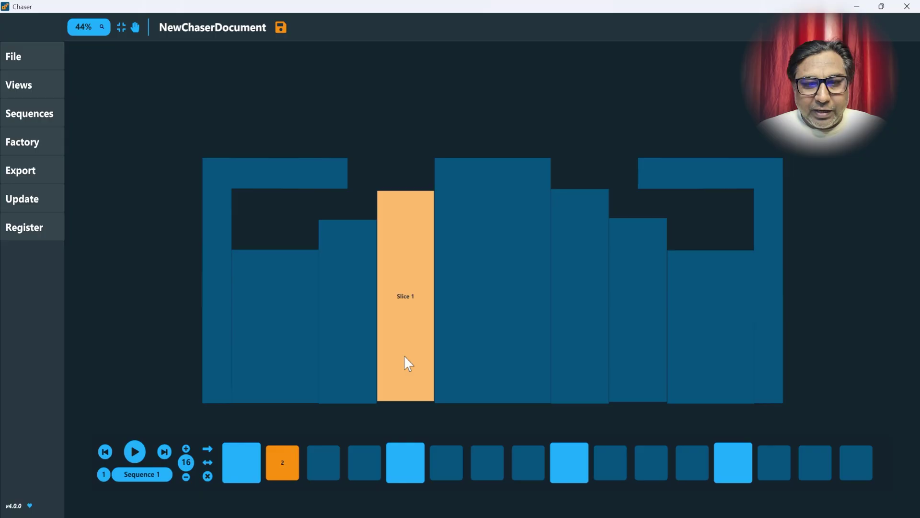
left_click(587, 336)
left_click(330, 471)
left_click(357, 332)
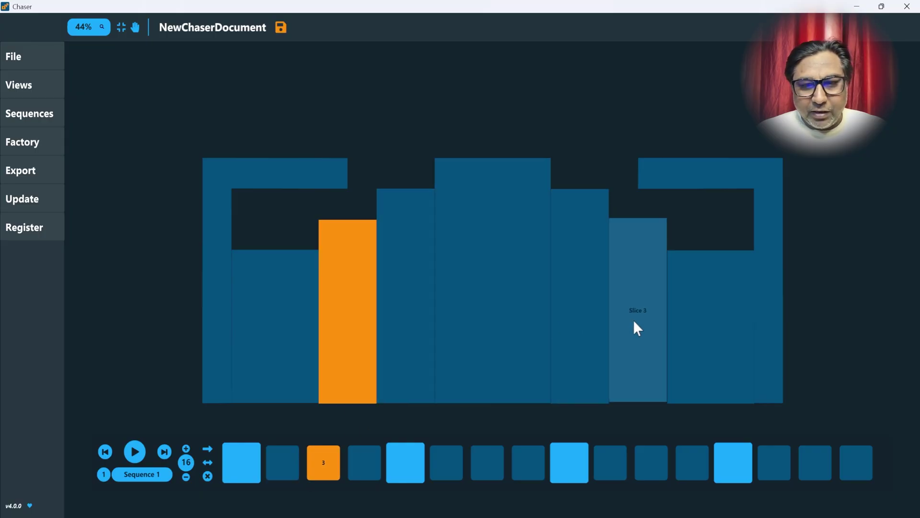
left_click(636, 320)
- Activate Slice 5 and Slice 6 in step 4, and both outer bracket-shaped polygons in step 5
left_click(376, 463)
left_click(286, 311)
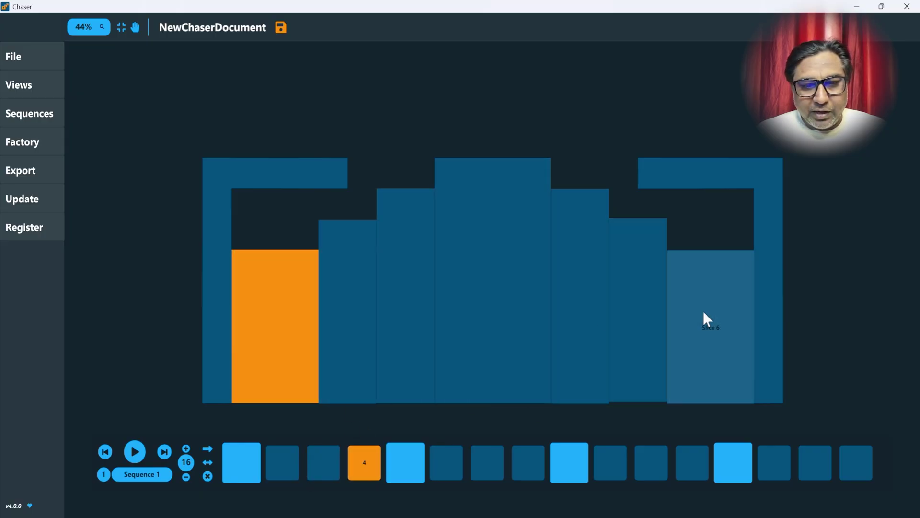
left_click(685, 315)
left_click(413, 467)
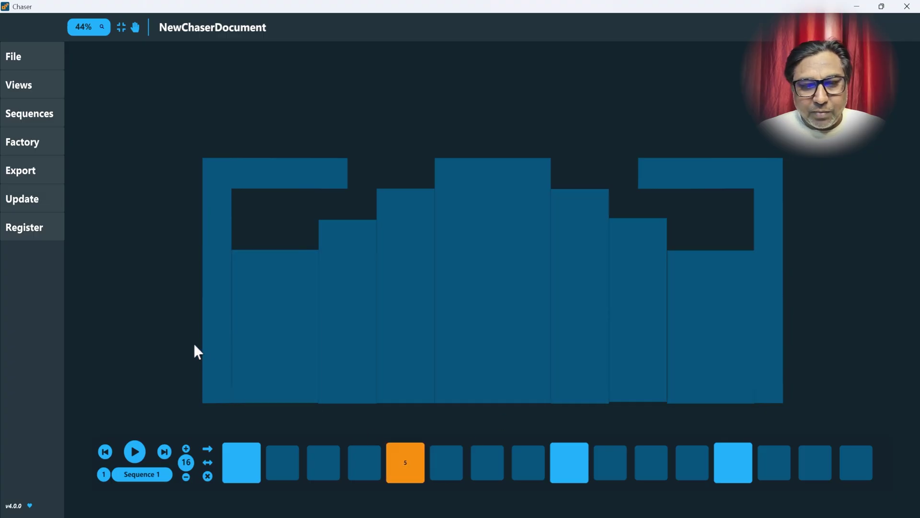
left_click(209, 346)
left_click(770, 317)
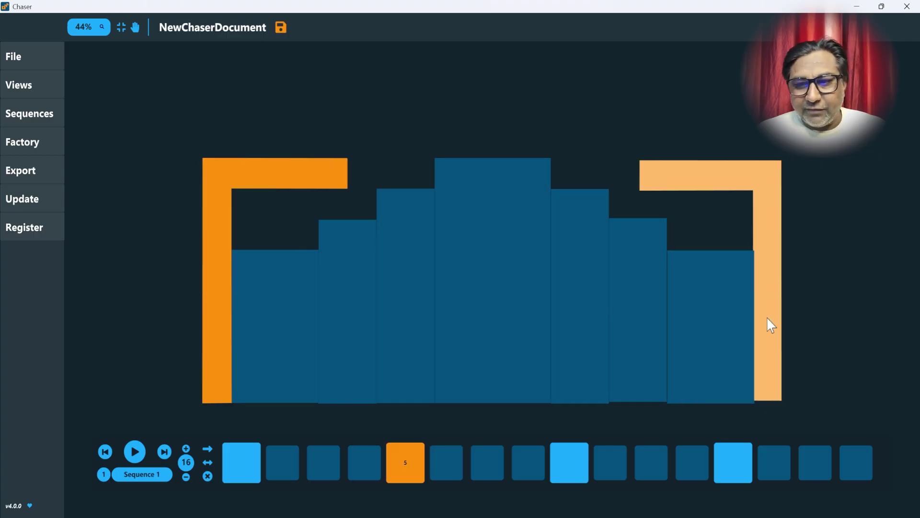
- Activate all seven slices and both outer polygons in step 6 of the sequence
left_click(445, 468)
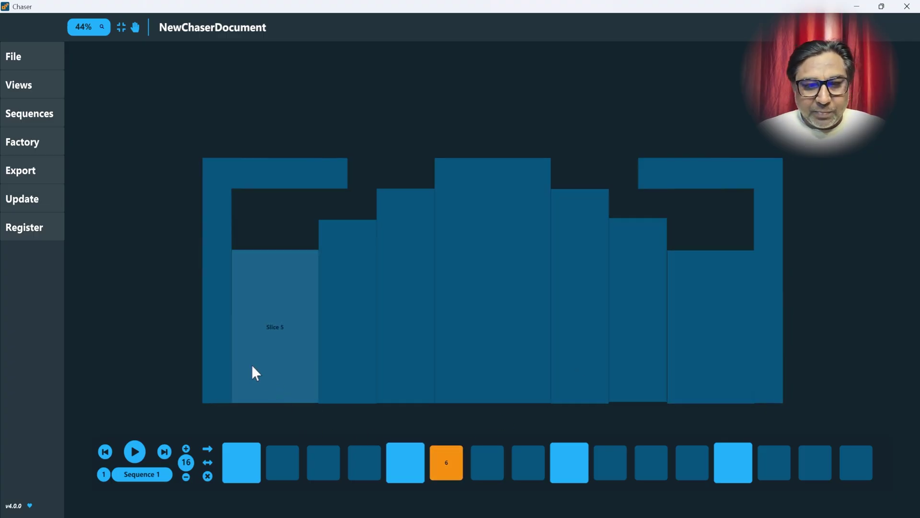
left_click(219, 334)
left_click(285, 335)
left_click(347, 338)
left_click(384, 338)
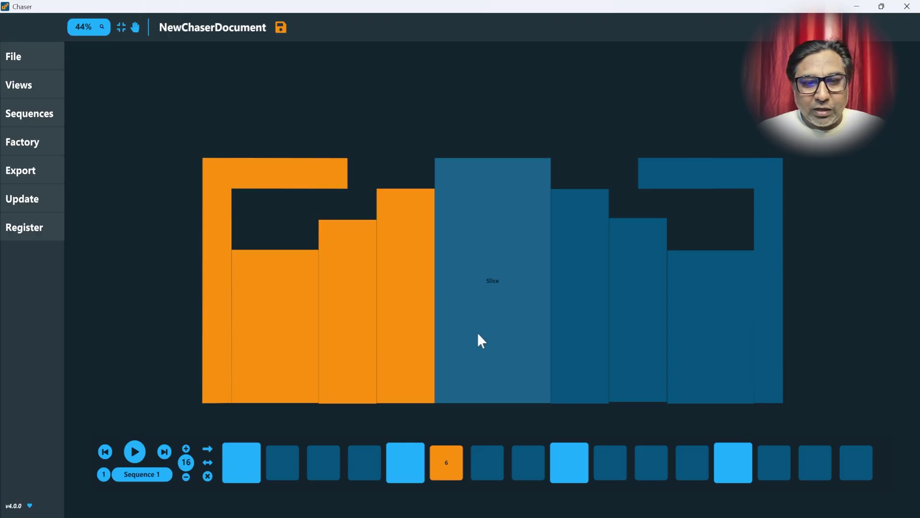
left_click(479, 331)
left_click(595, 336)
left_click(657, 338)
left_click(690, 344)
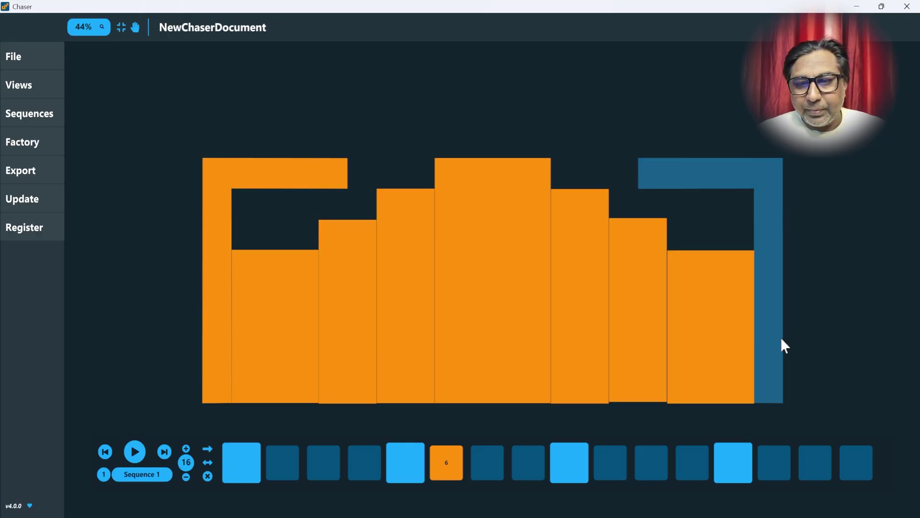
left_click(777, 337)
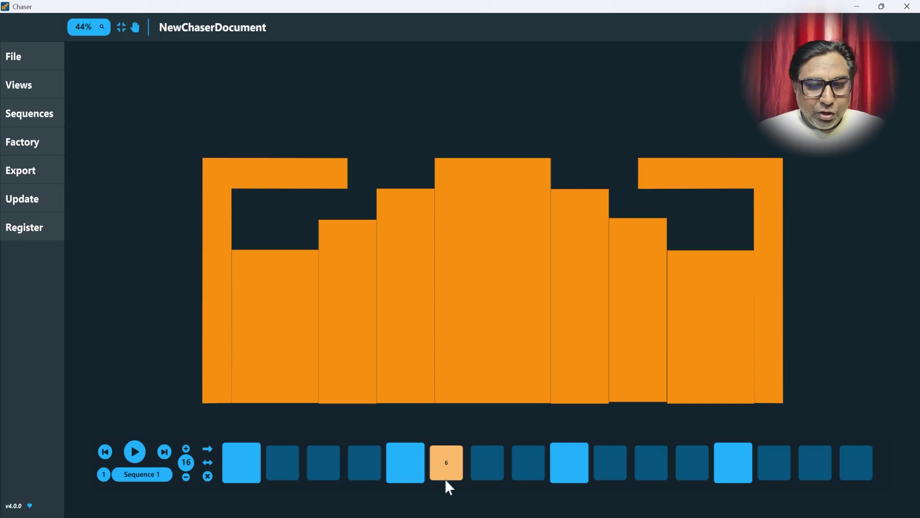
- Reduce Sequence 1 to 6 steps and play it back
left_click(186, 477)
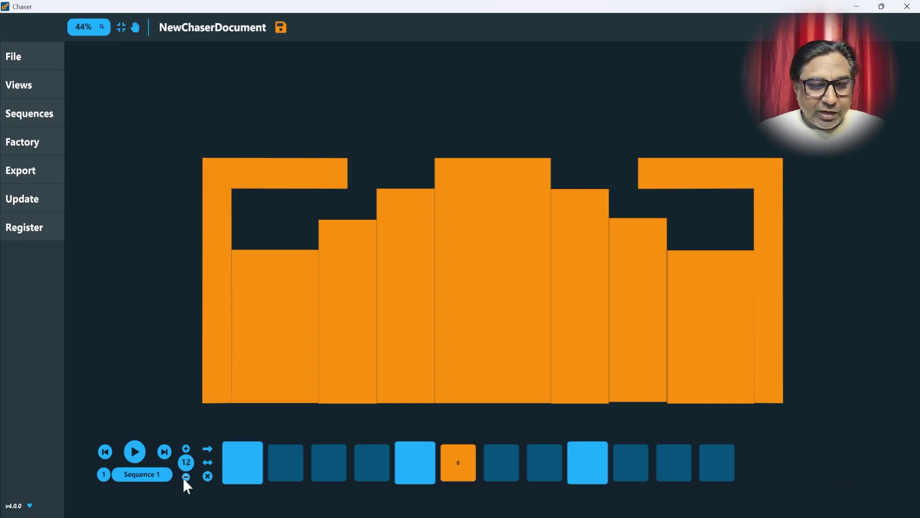
left_click(186, 476)
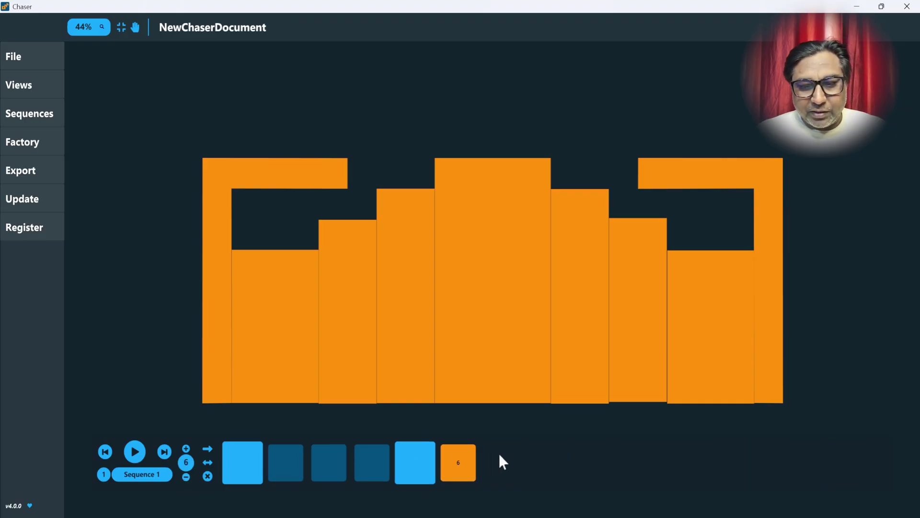
left_click(134, 452)
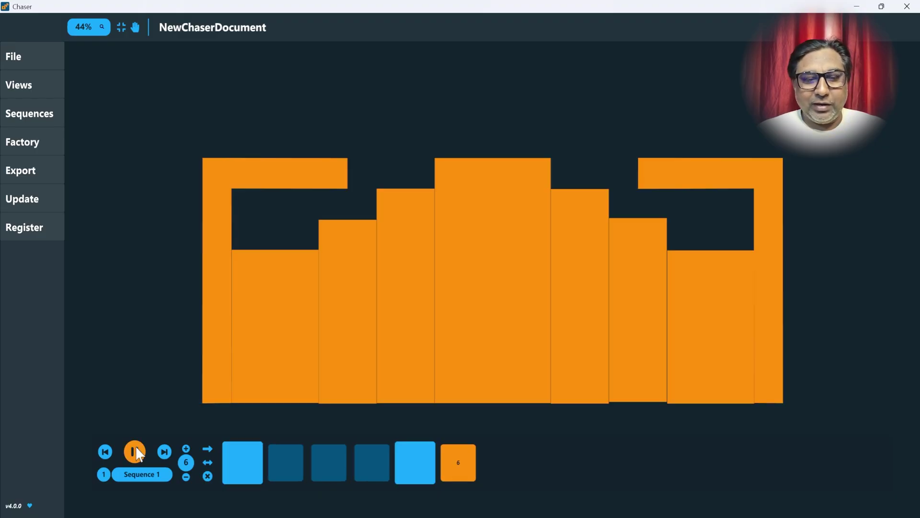
- Stop the playback of Sequence 1 and switch to Resolume Arena
left_click(137, 453)
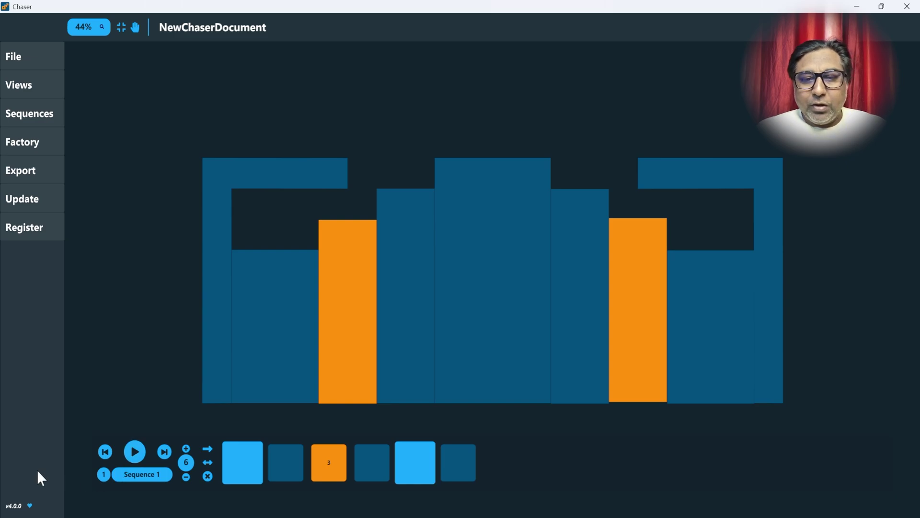
left_click(856, 7)
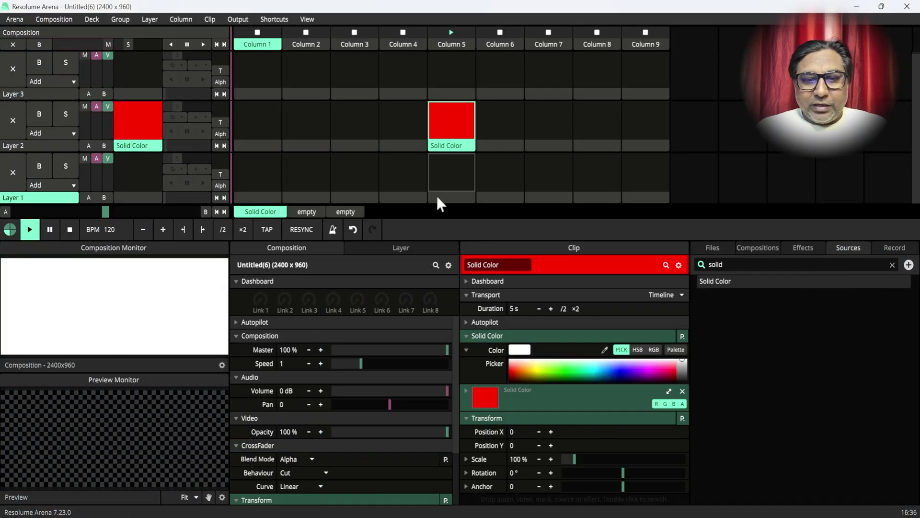
- Collapse the composition's Dashboard, Composition, Audio, Video, CrossFader and Transform sections
left_click(237, 281)
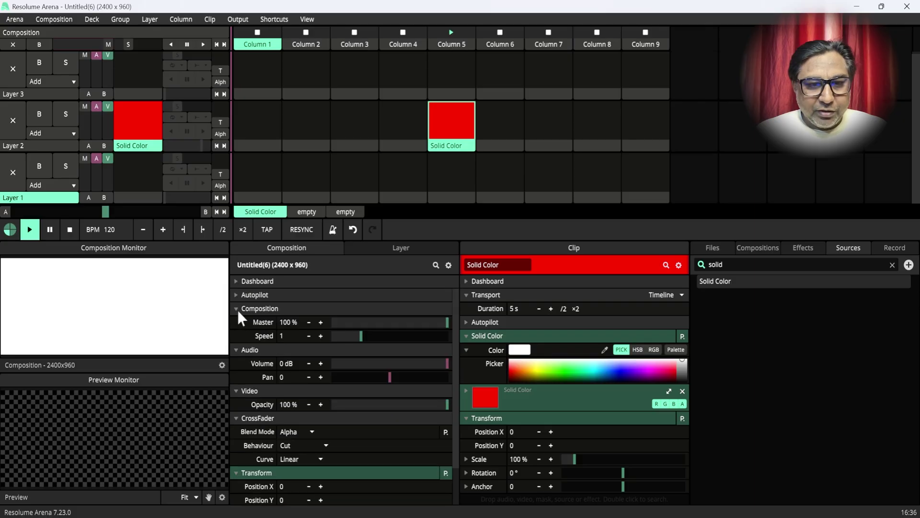
left_click(237, 308)
left_click(236, 322)
left_click(236, 336)
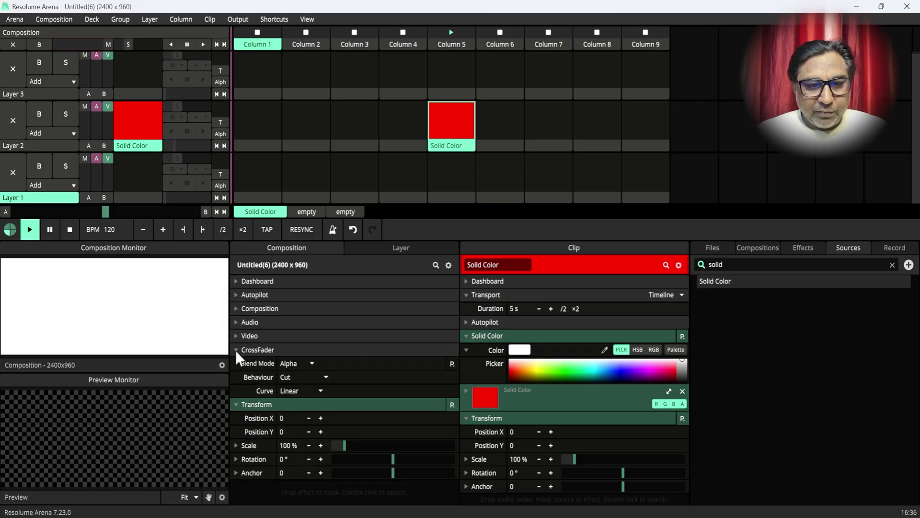
left_click(236, 350)
left_click(236, 366)
- Search the effects for "chaser" and add the Chaser effect to the composition
left_click(804, 248)
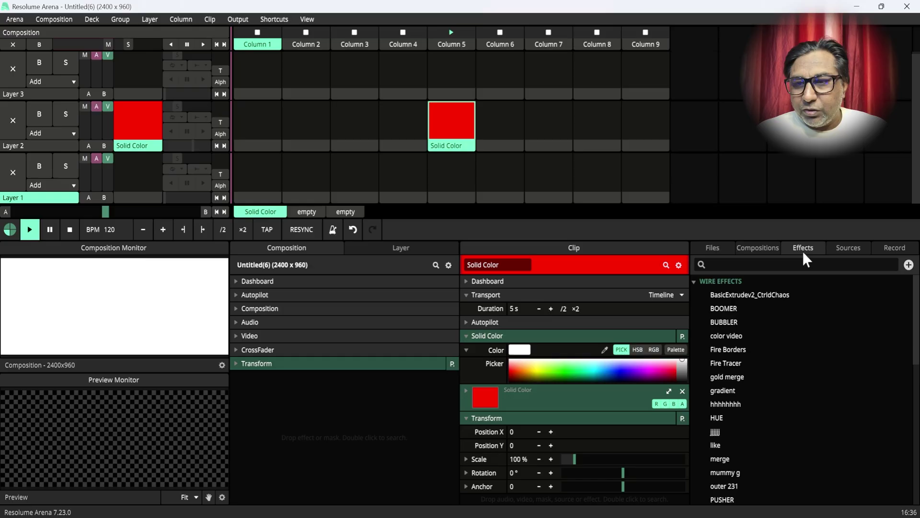
left_click(755, 263)
type("chaser")
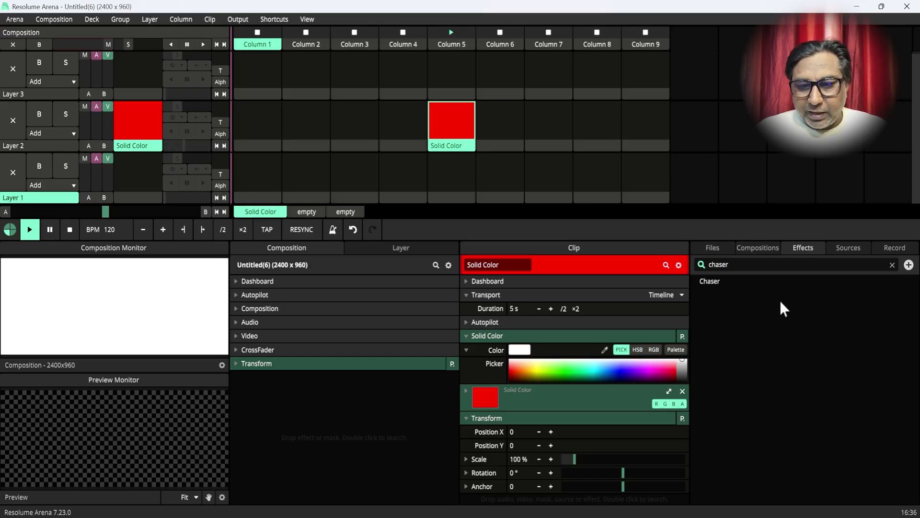
left_click_drag(717, 288, 257, 380)
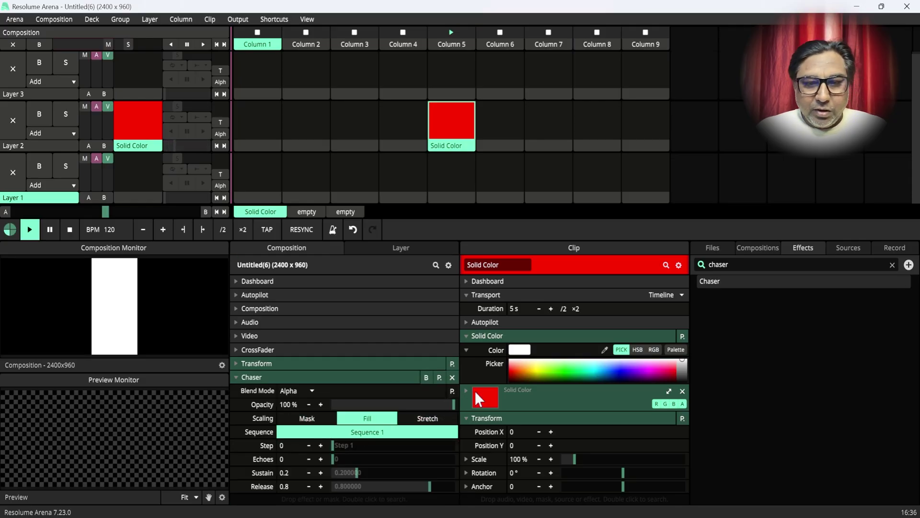
- Animate the Chaser effect's Step parameter with Timeline and set its speed to 5.77
left_click_drag(426, 238, 432, 210)
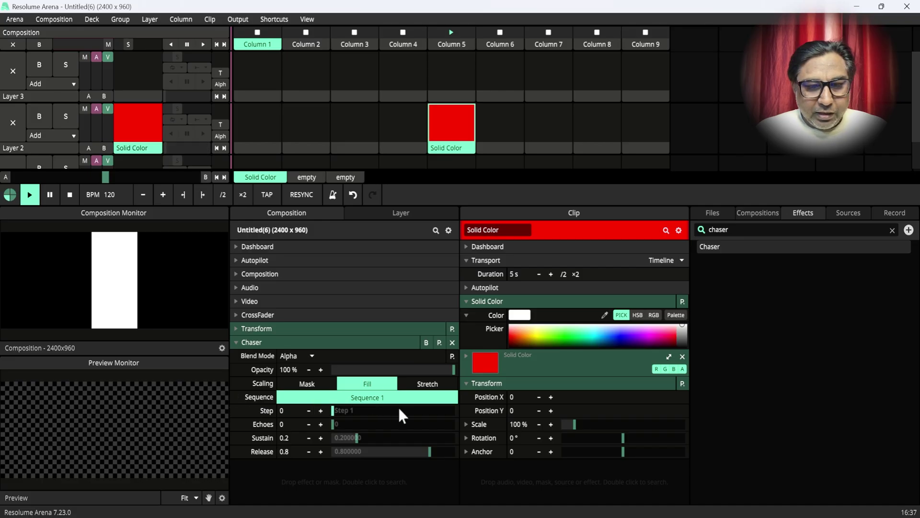
left_click(236, 411)
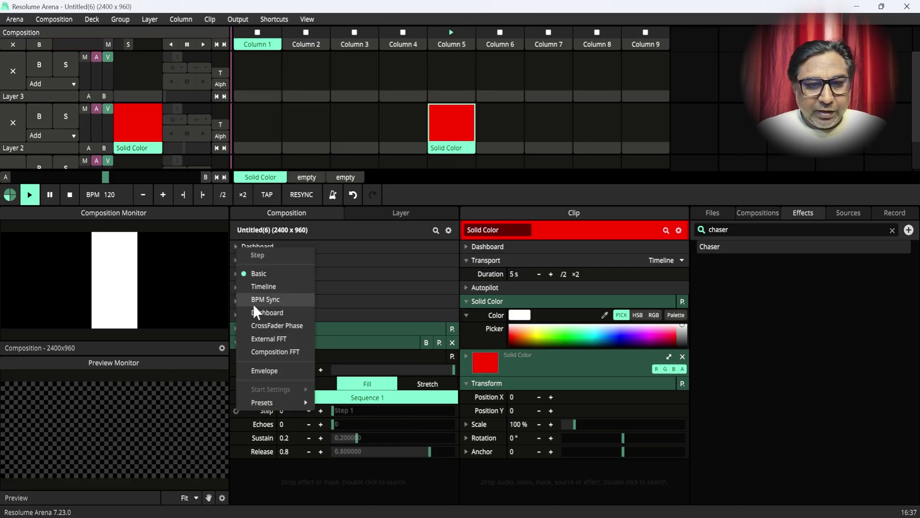
left_click(261, 286)
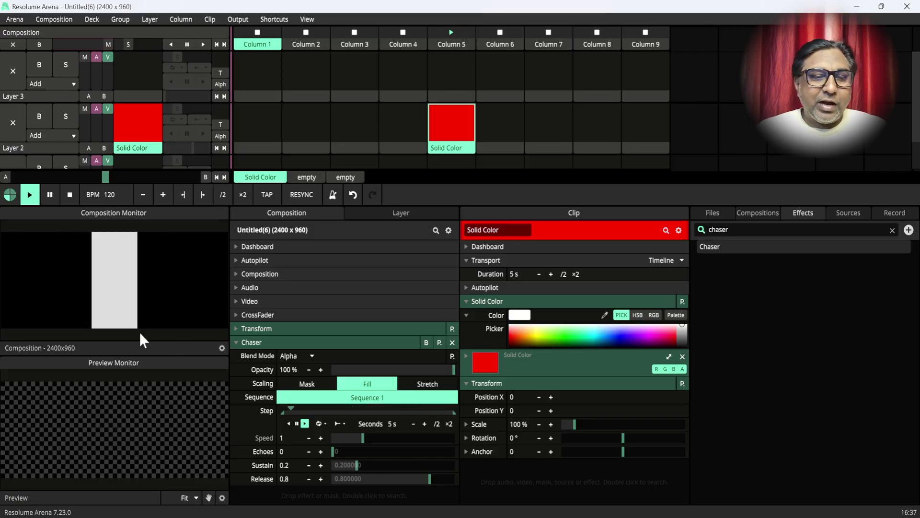
left_click_drag(363, 439, 420, 437)
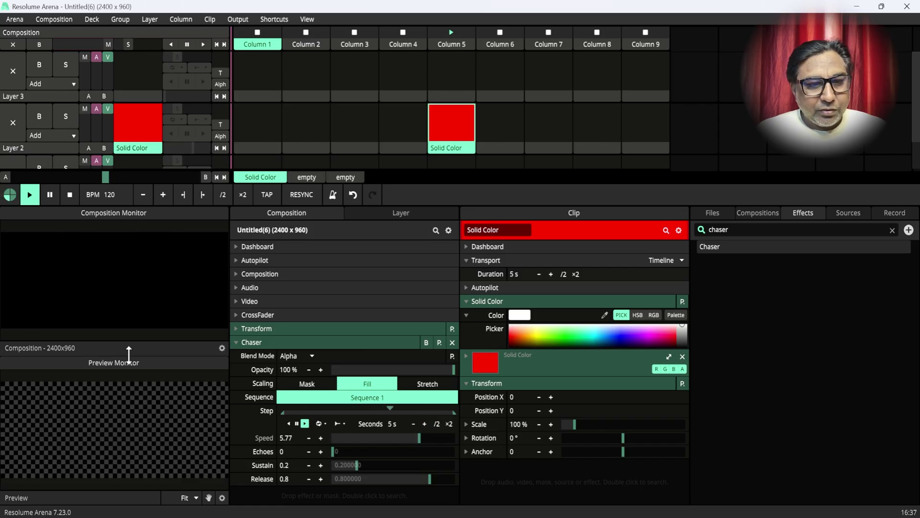
- Enlarge the Composition Monitor, and set the Chaser effect's speed to 6.99 and its scaling to Mask
left_click_drag(126, 354, 124, 429)
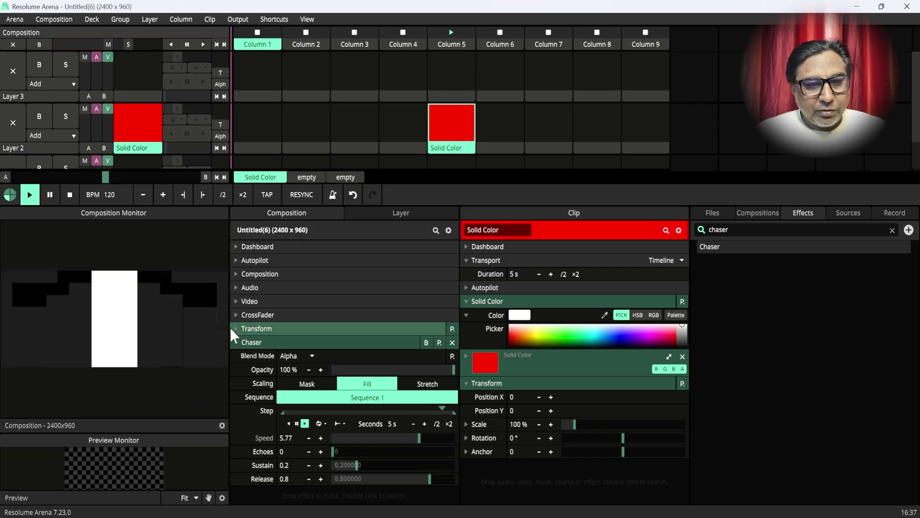
left_click_drag(229, 326, 379, 314)
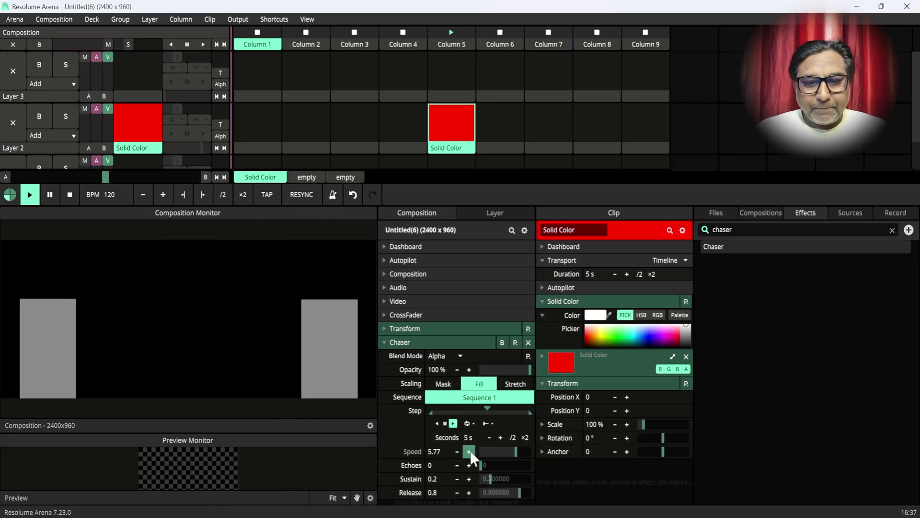
left_click_drag(514, 452, 520, 452)
left_click(516, 385)
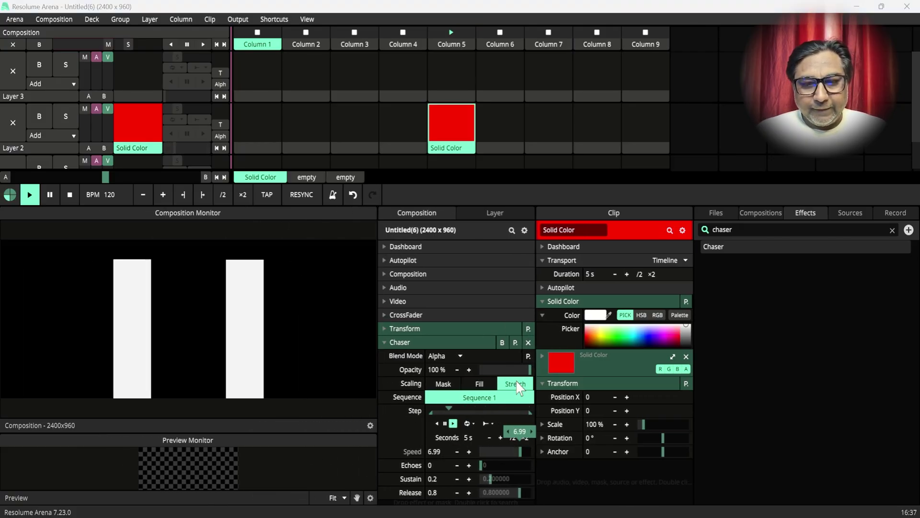
left_click(443, 384)
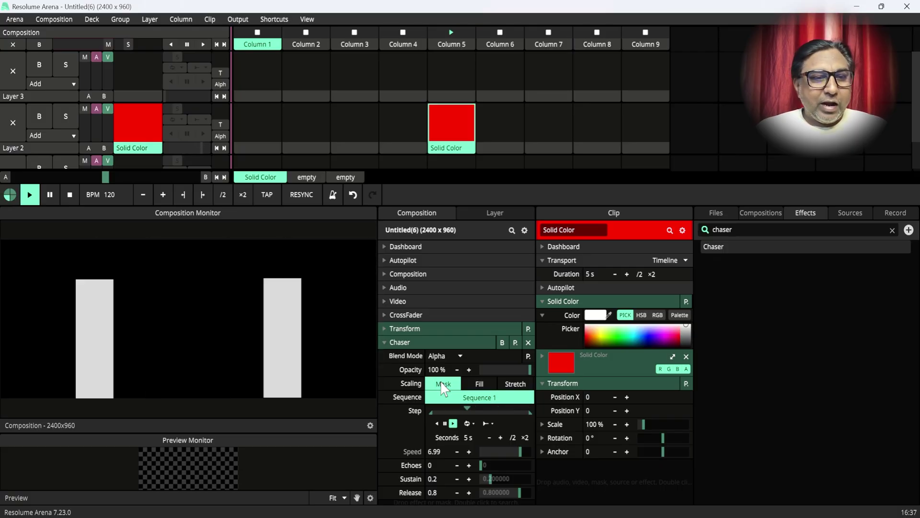
- Collapse and bypass the Chaser effect, and search the effects for "out" to add Outliner to the composition
left_click(383, 342)
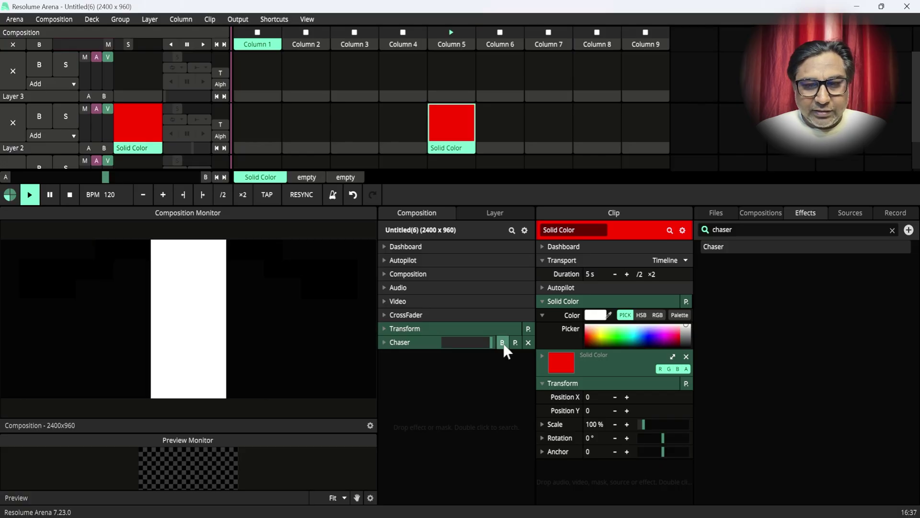
left_click(502, 343)
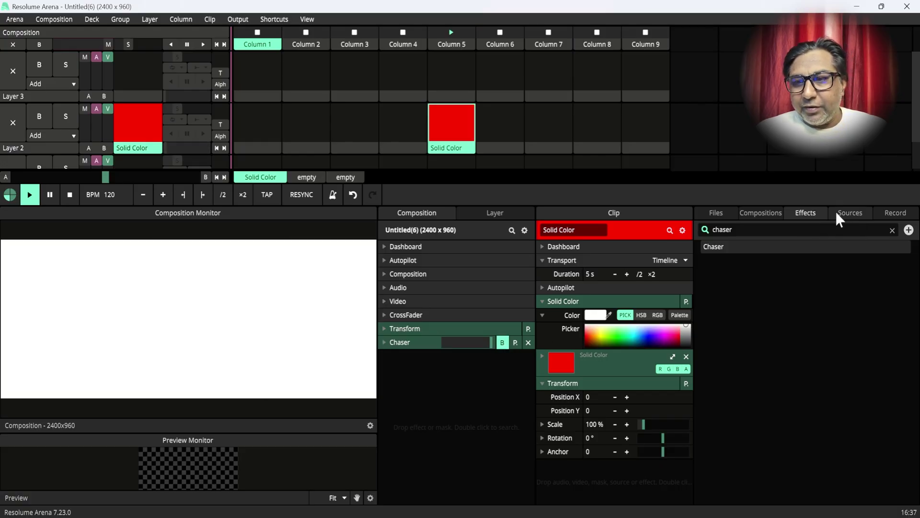
left_click(747, 225)
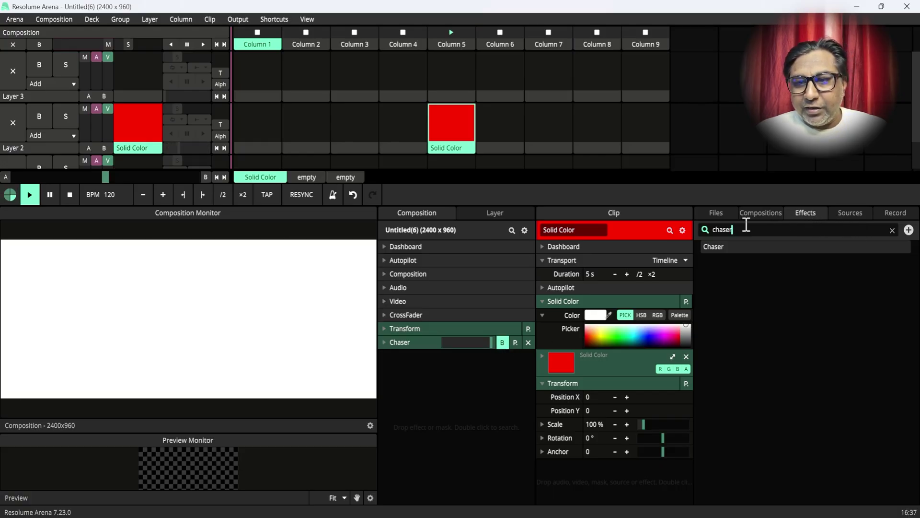
left_click(890, 229)
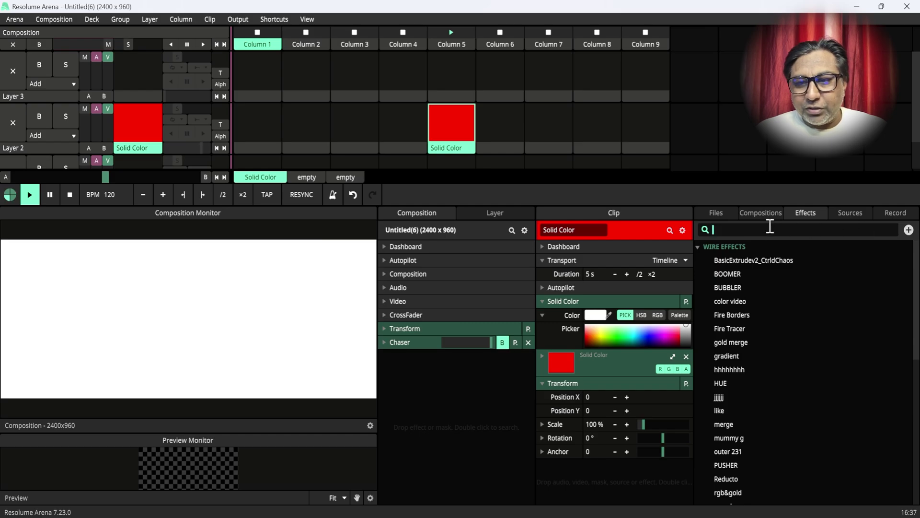
type("out")
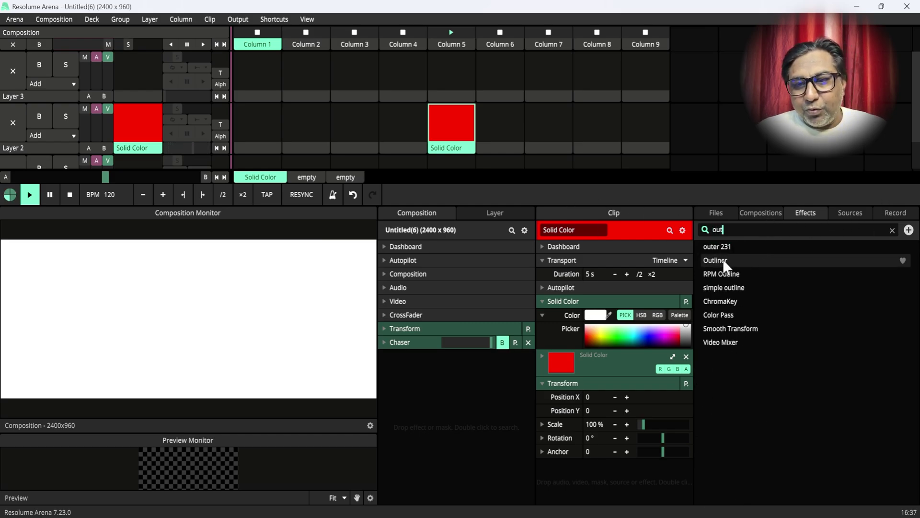
left_click_drag(722, 259, 416, 357)
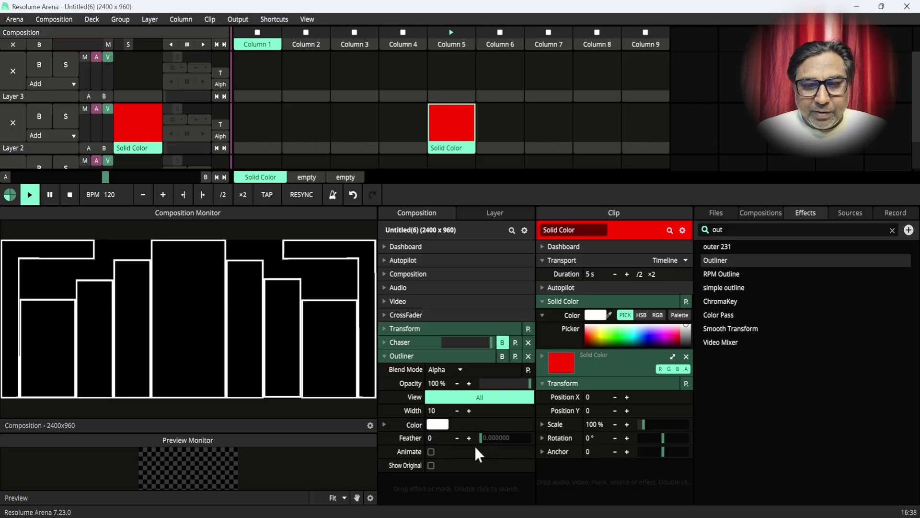
- Enable Animate on the Outliner effect and drive its Phase by Timeline at speed 4.78
left_click(430, 464)
left_click(430, 464)
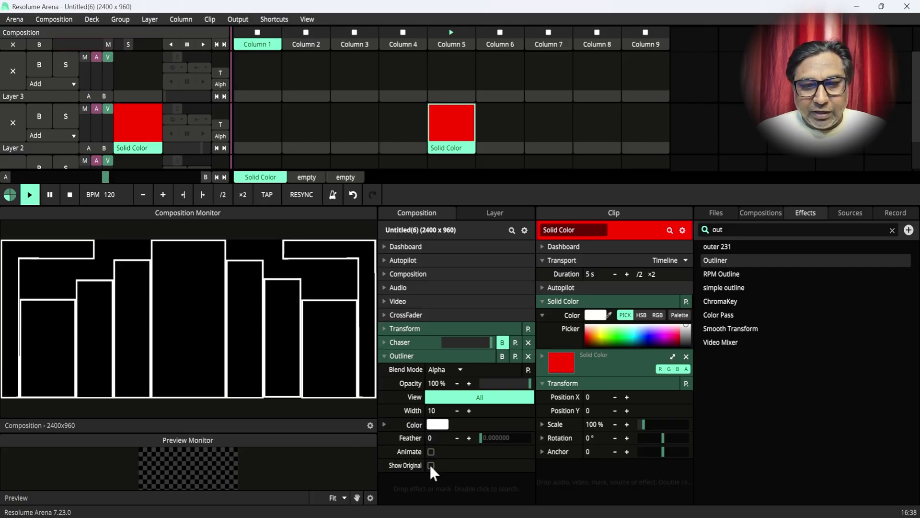
left_click(431, 452)
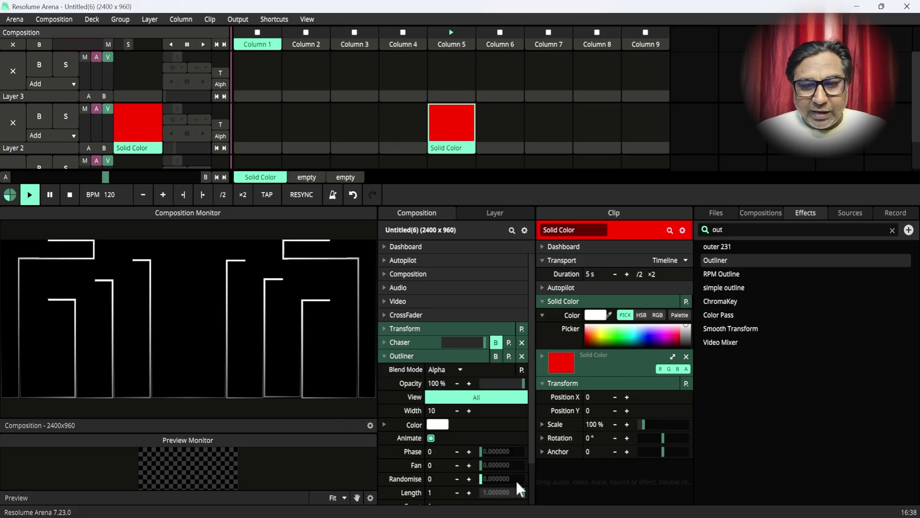
scroll(472, 458, "down", 2)
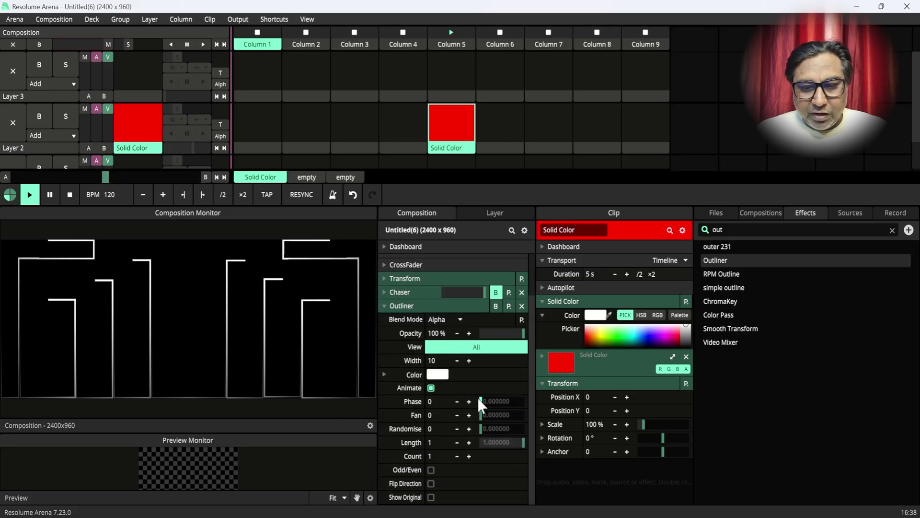
mouse_move(479, 398)
left_mouse_down()
mouse_move(495, 401)
mouse_move(484, 395)
left_mouse_up()
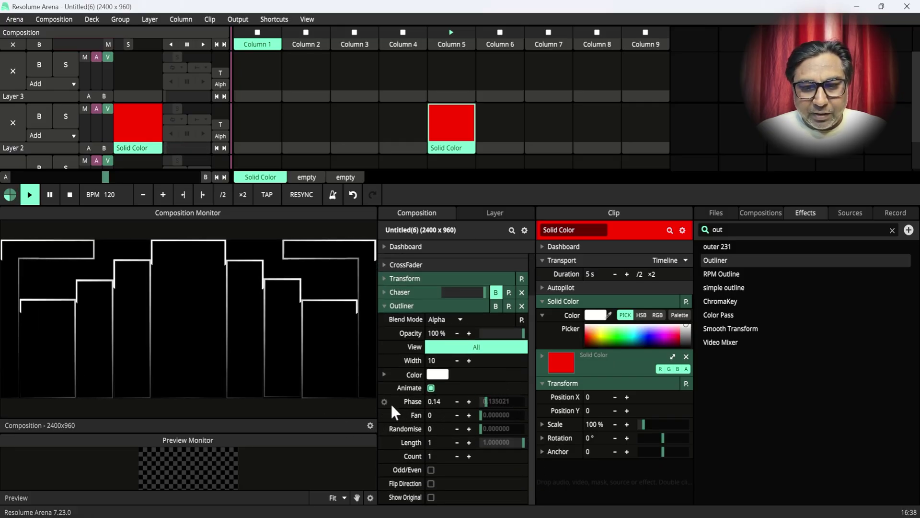
left_click(385, 401)
left_click(407, 283)
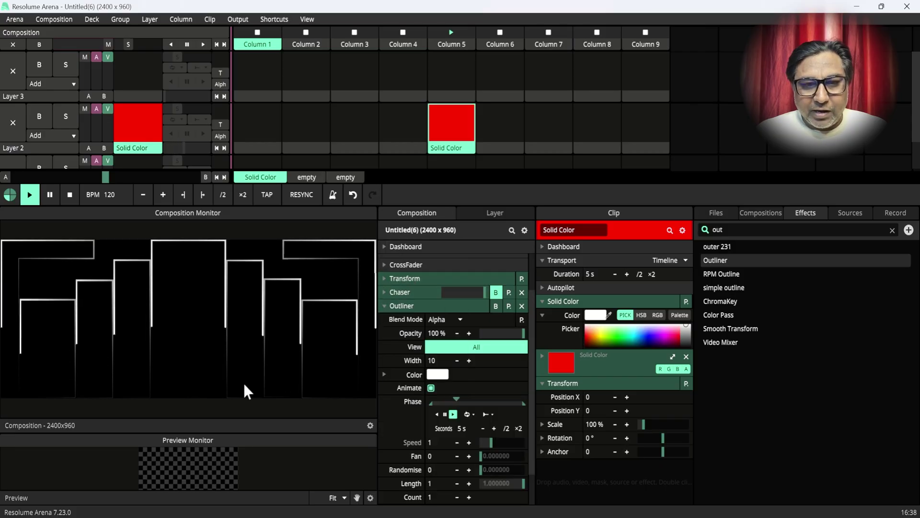
left_click_drag(489, 442, 508, 441)
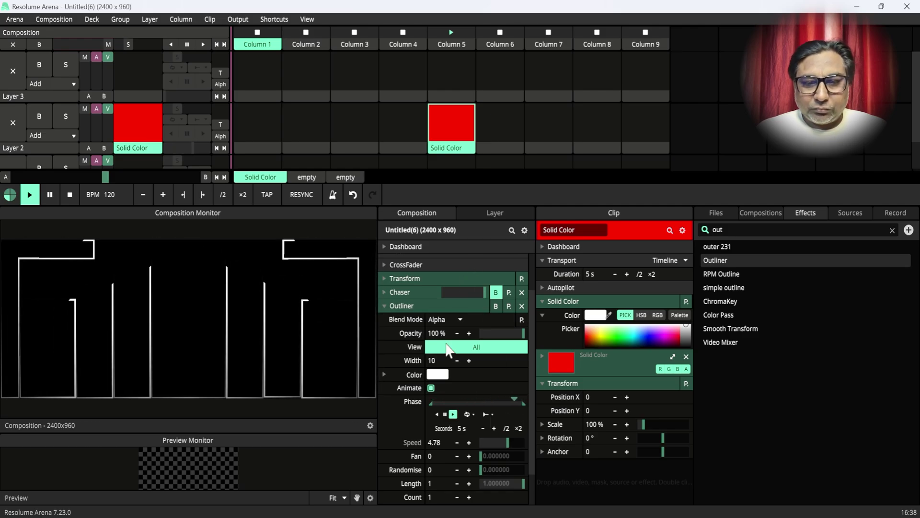
- Change the Outliner effect's line colour to light blue and enlarge the area showing the monitors and effect settings
left_click(437, 374)
left_click(430, 394)
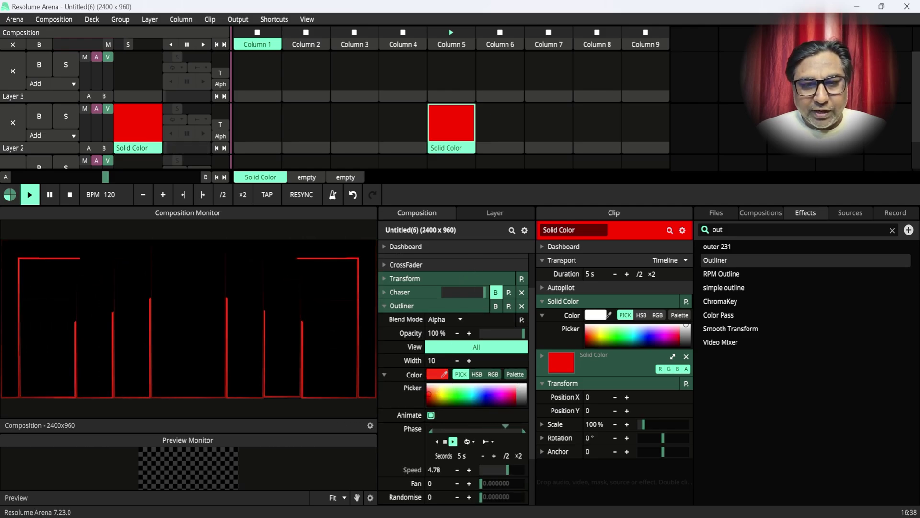
mouse_move(429, 394)
left_mouse_down()
mouse_move(473, 402)
mouse_move(473, 391)
left_mouse_up()
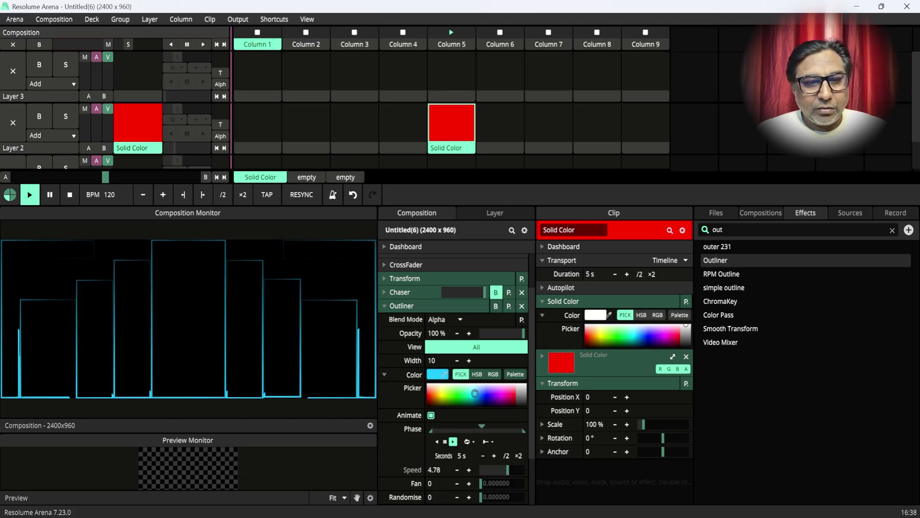
left_click_drag(313, 205, 314, 175)
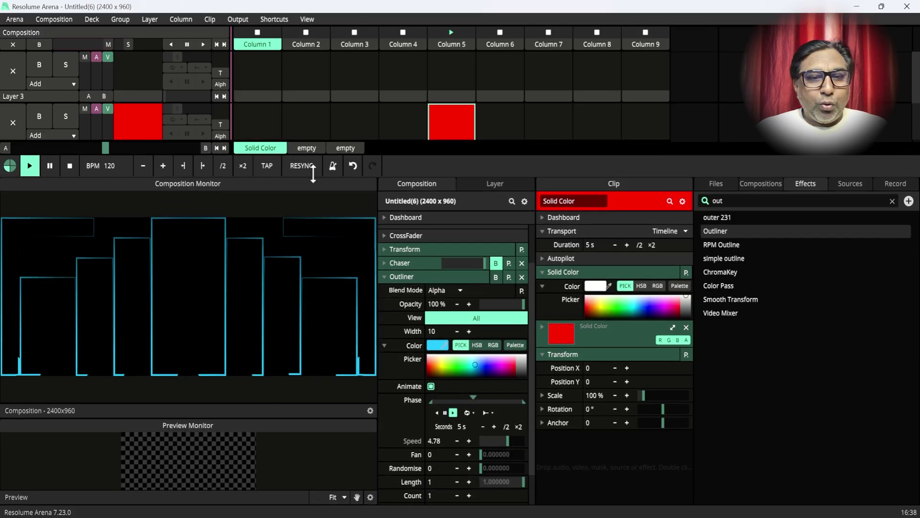